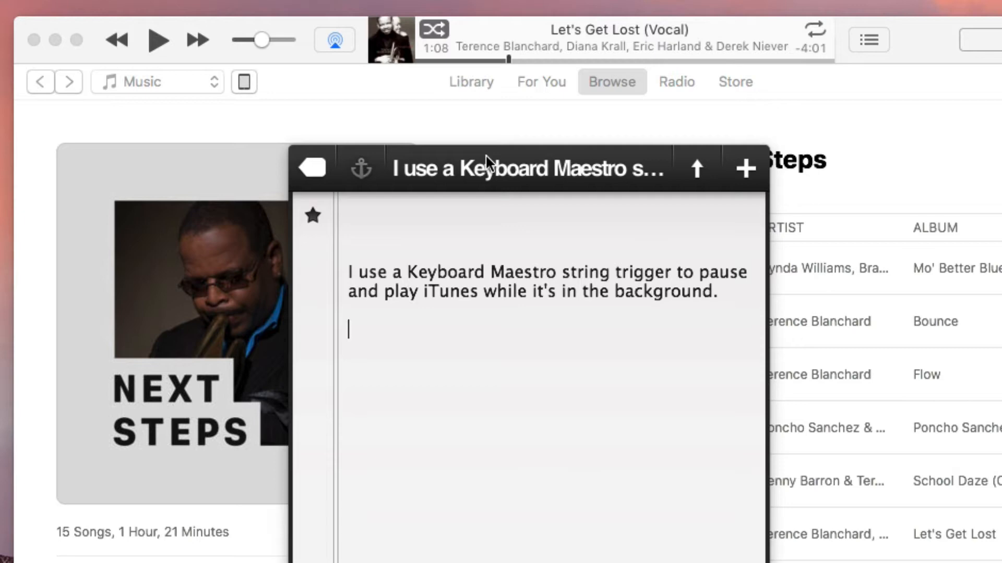
- Play and pause iTunes in the background by entering the macro's trigger string ptns in the note
text(p[])
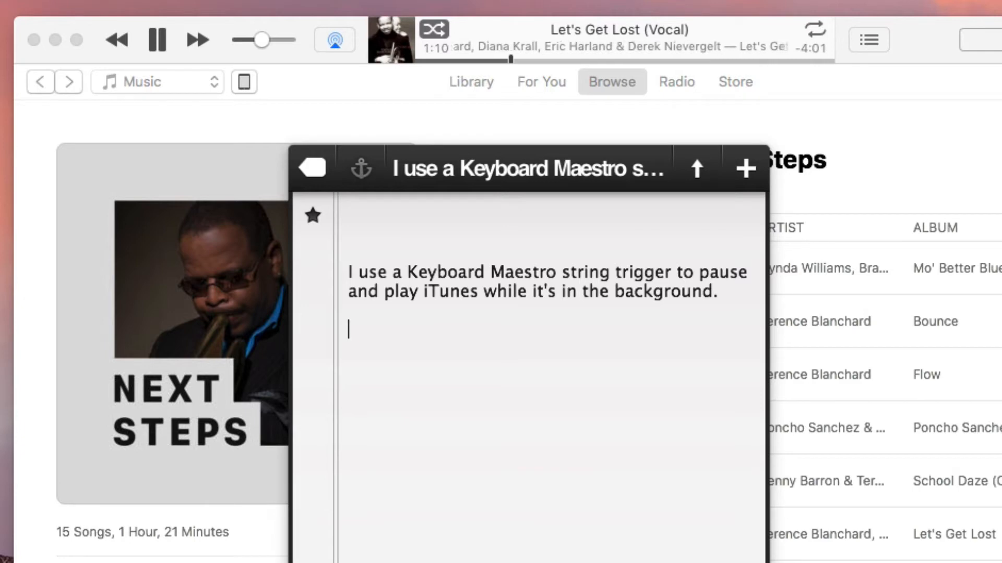
text(Ptn)
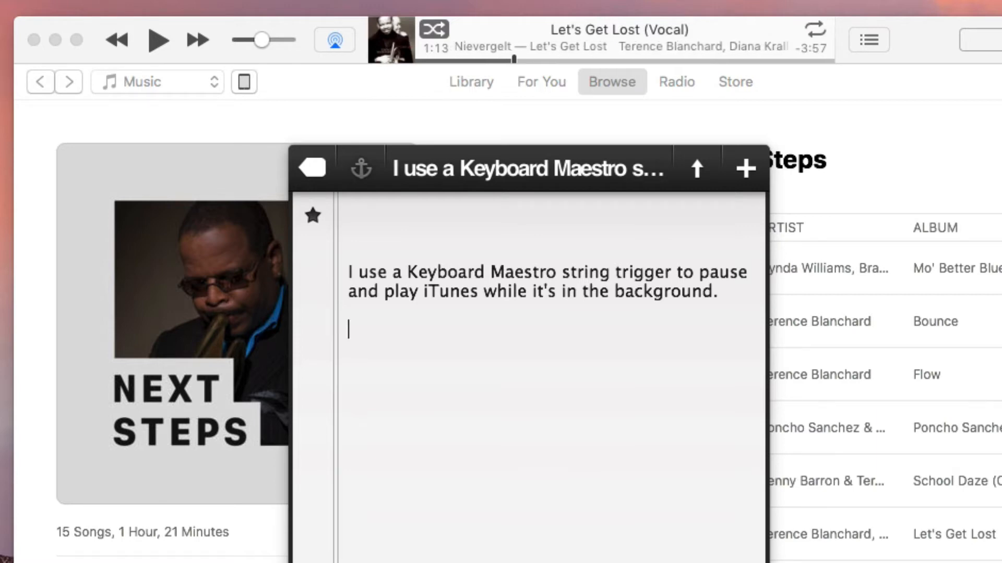
text(g)
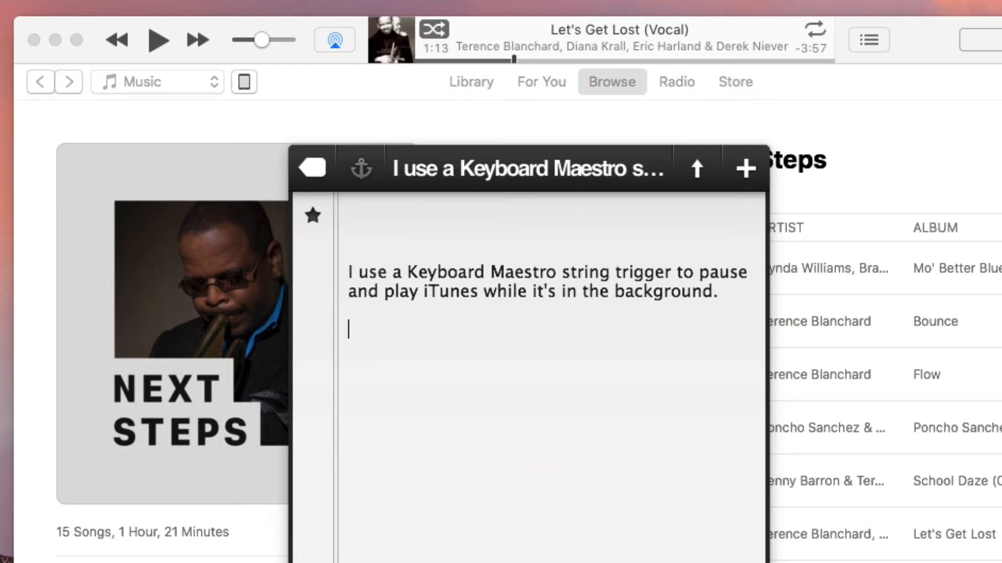
- Switch to Keyboard Maestro Editor, close the note window, and hide the other applications
key(super+Tab)
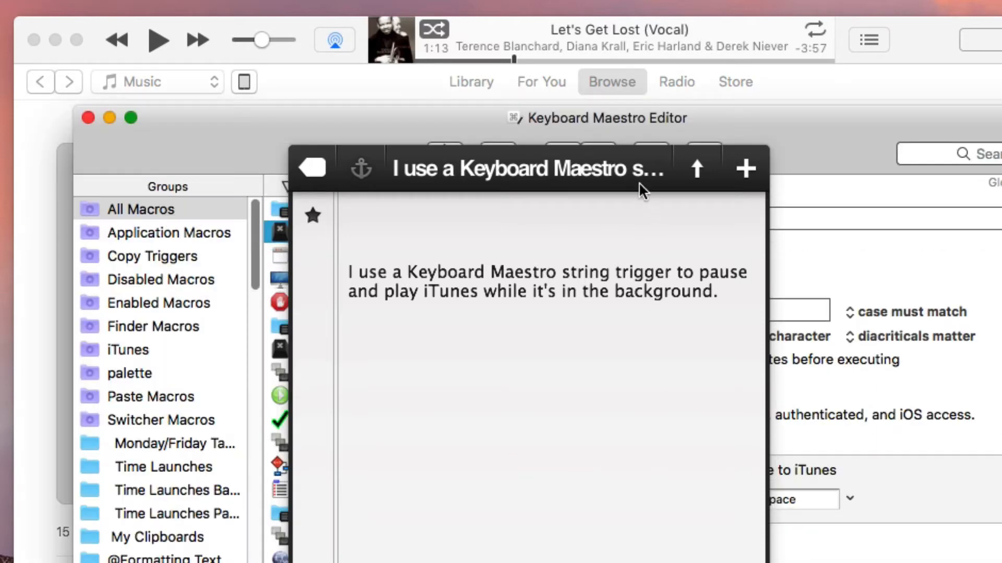
click(631, 170)
key(super+w)
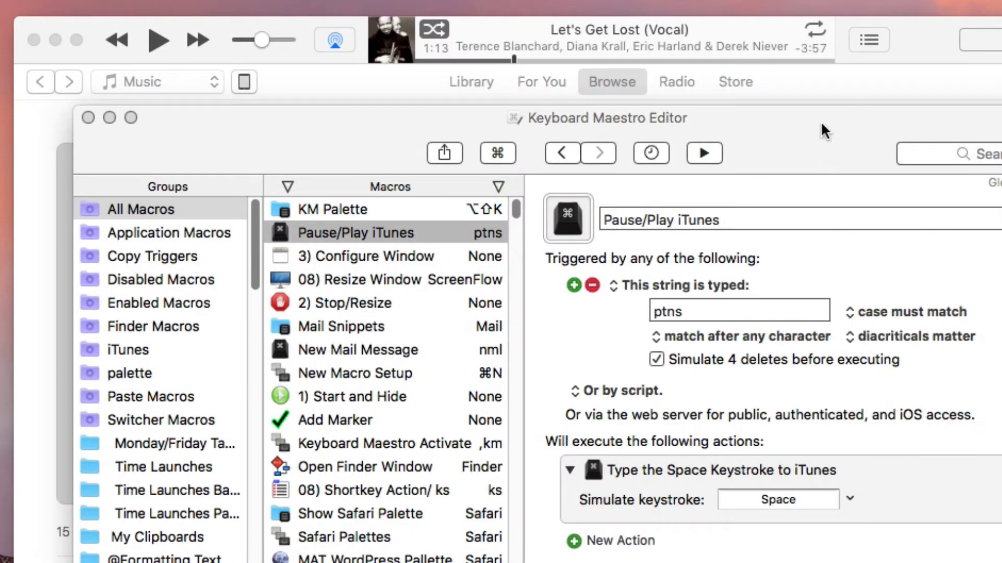
drag(836, 132, 821, 134)
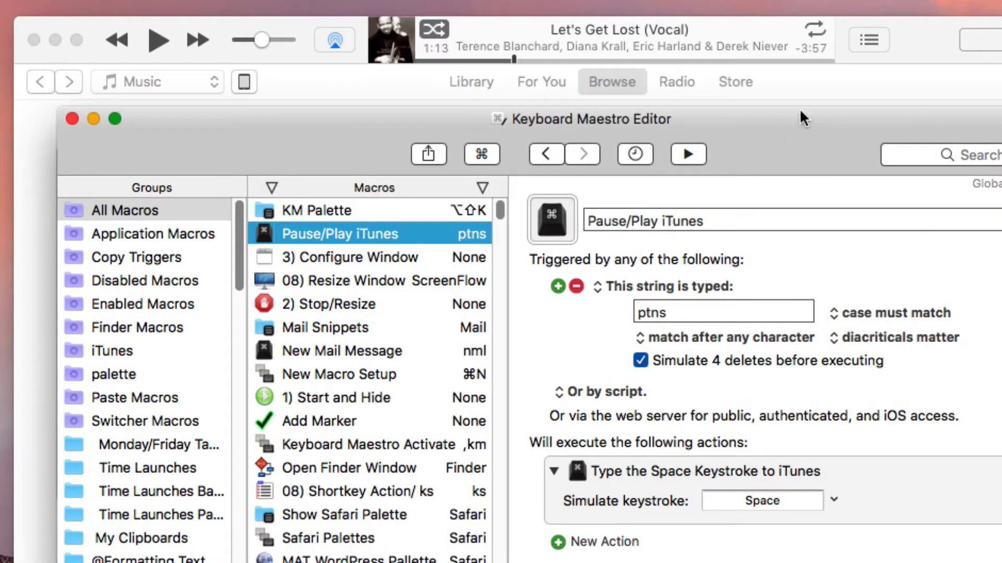
key(alt+super+h)
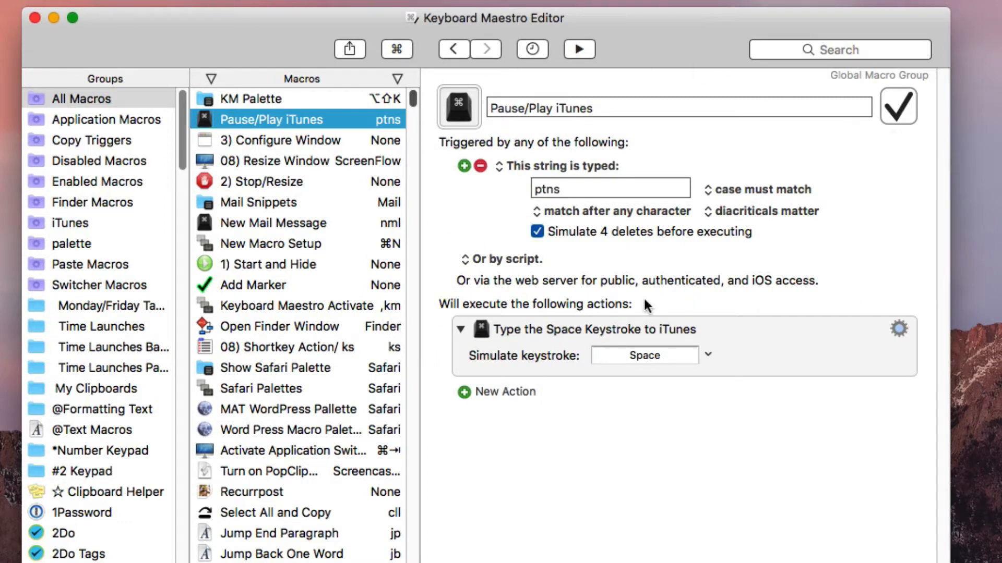
- Create a new macro named "Pause/Play iTiunes"
key(super+n)
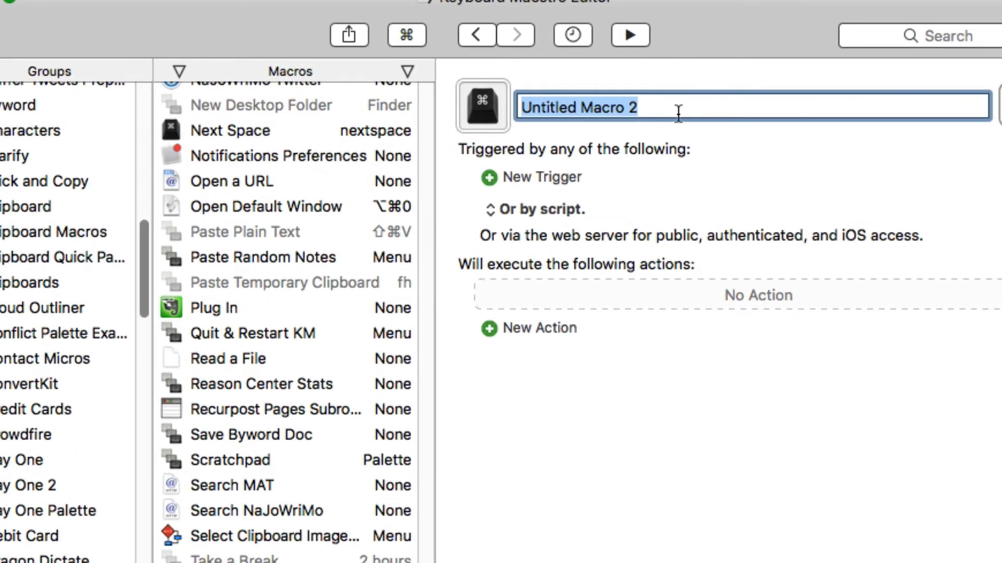
text(Pau)
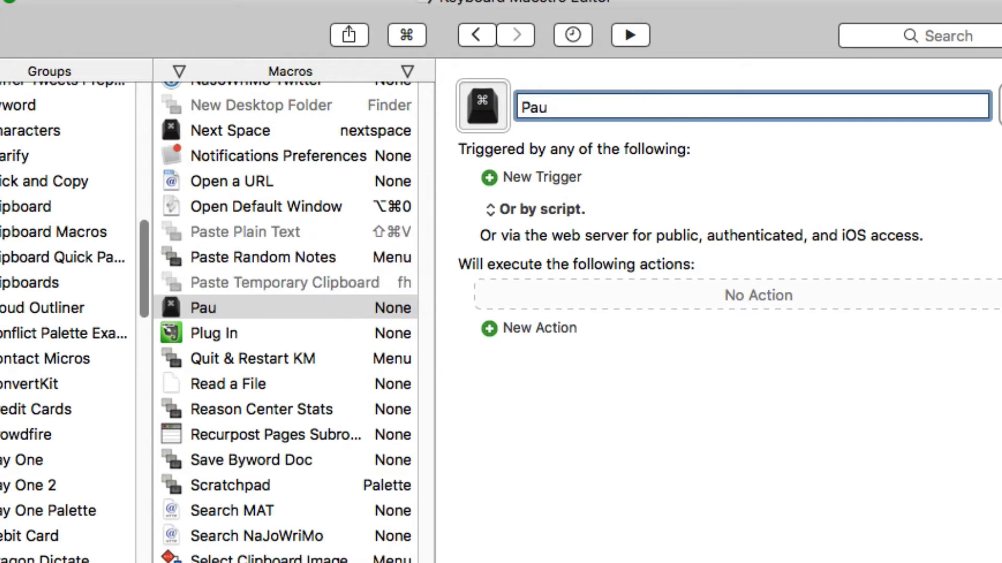
text(se/Play I)
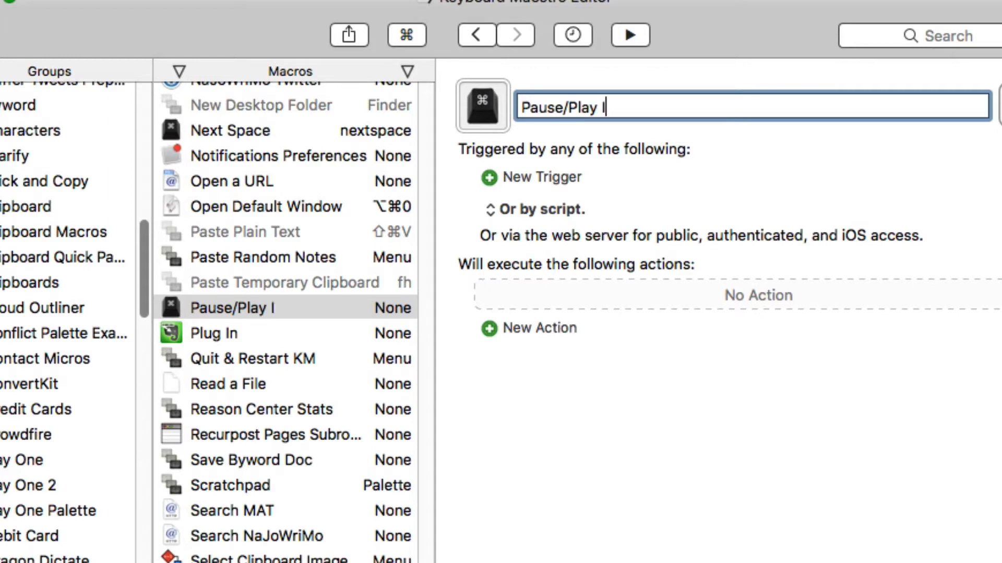
key(BackSpace)
text(iTiunes)
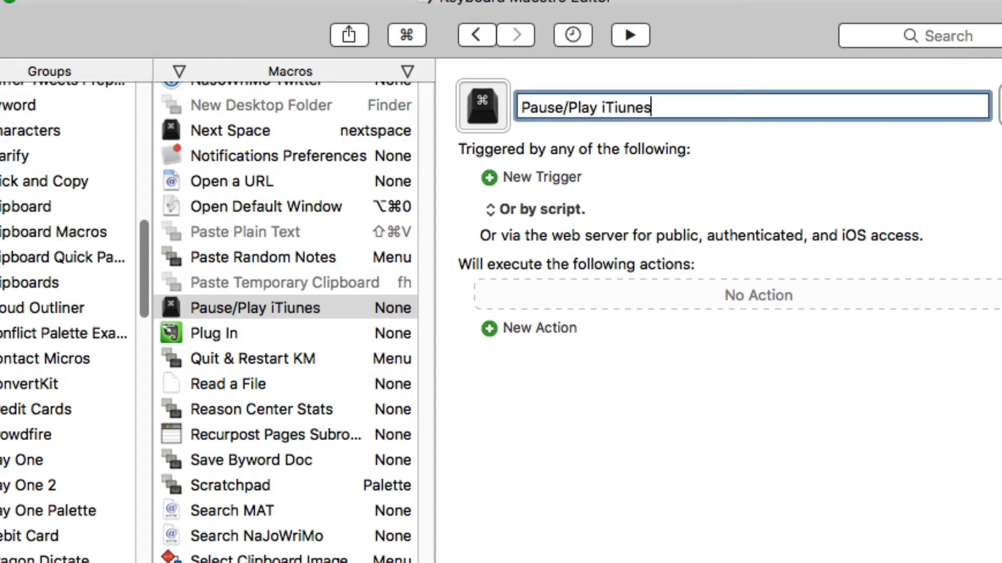
- Add a Typed String Trigger to the new macro with the string ptns
click(489, 178)
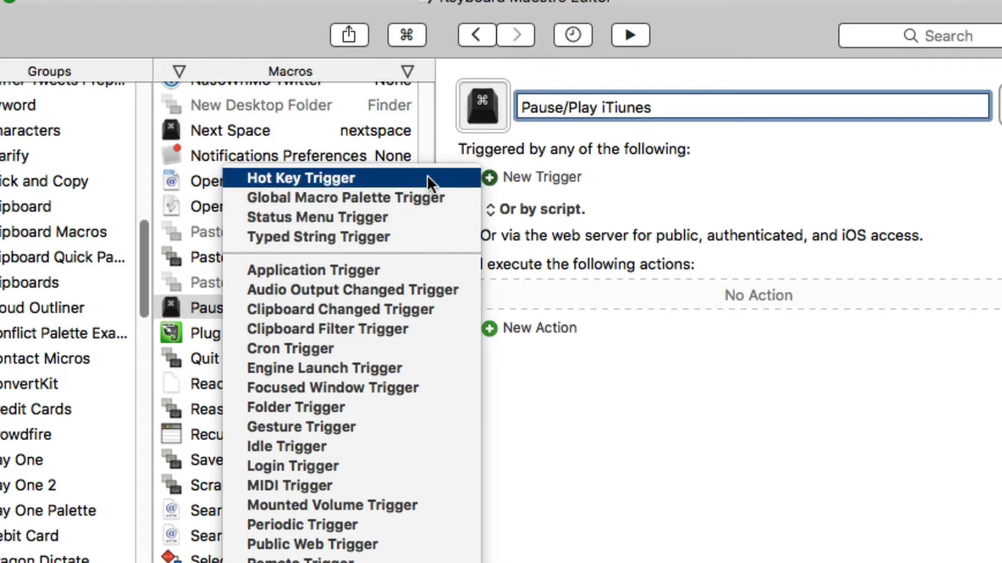
click(393, 239)
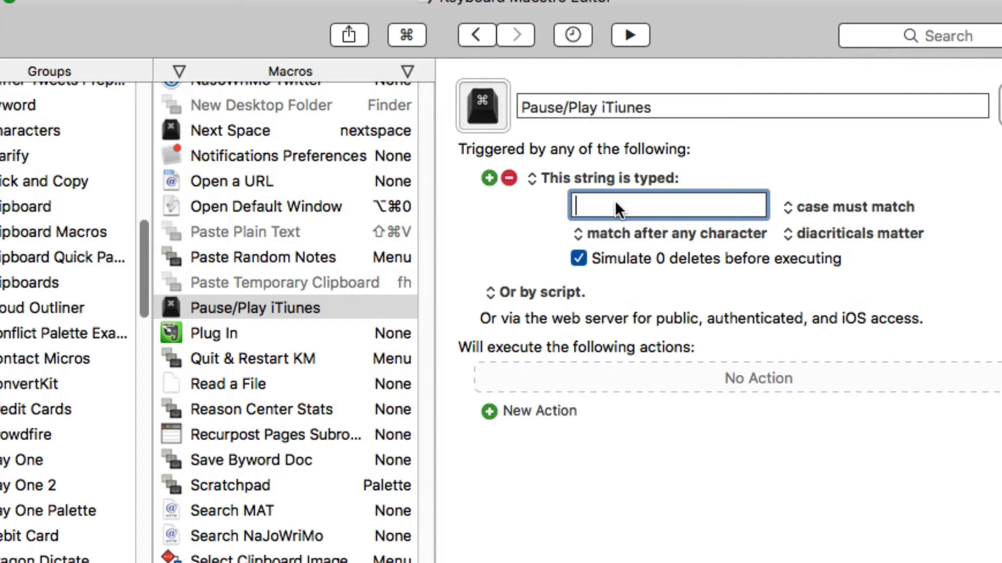
text(ptns)
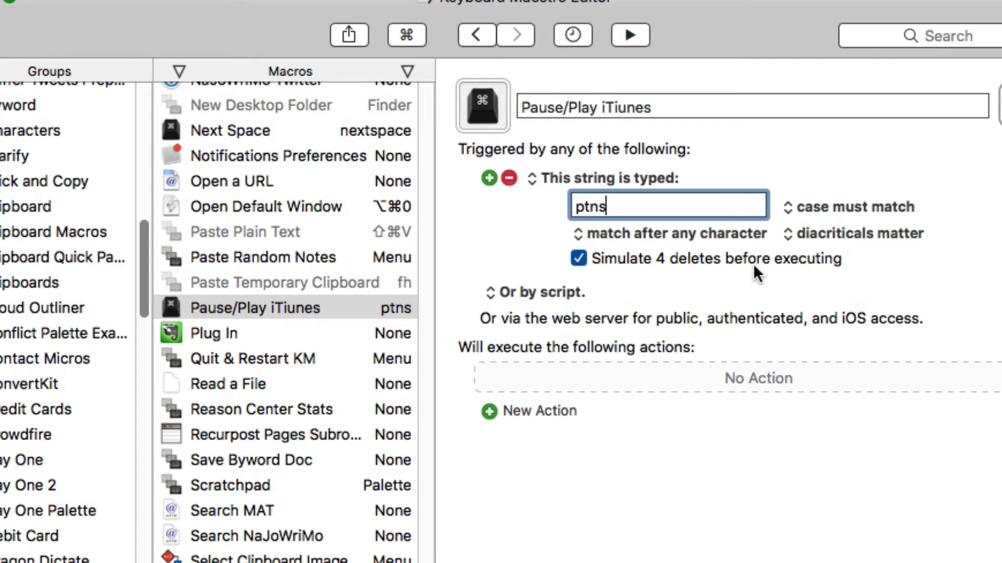
- Add a Type a Keystroke action to the macro and set its simulated keystroke to Space
click(489, 411)
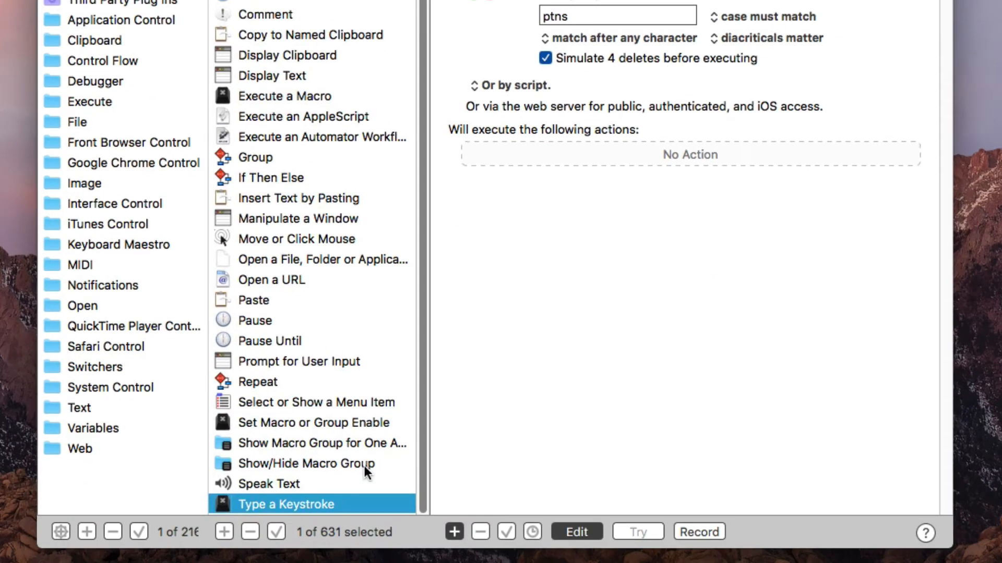
drag(358, 498, 647, 163)
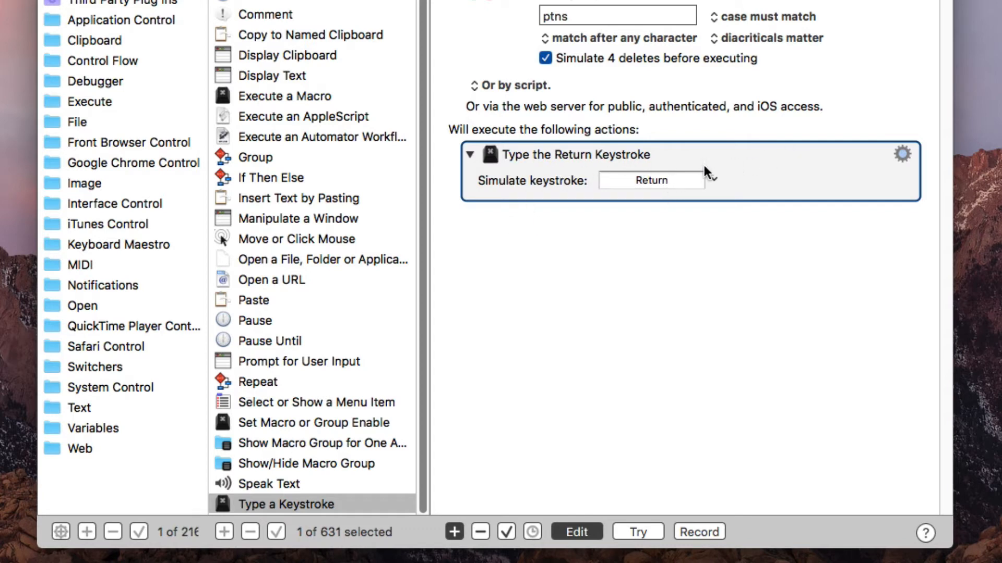
click(664, 180)
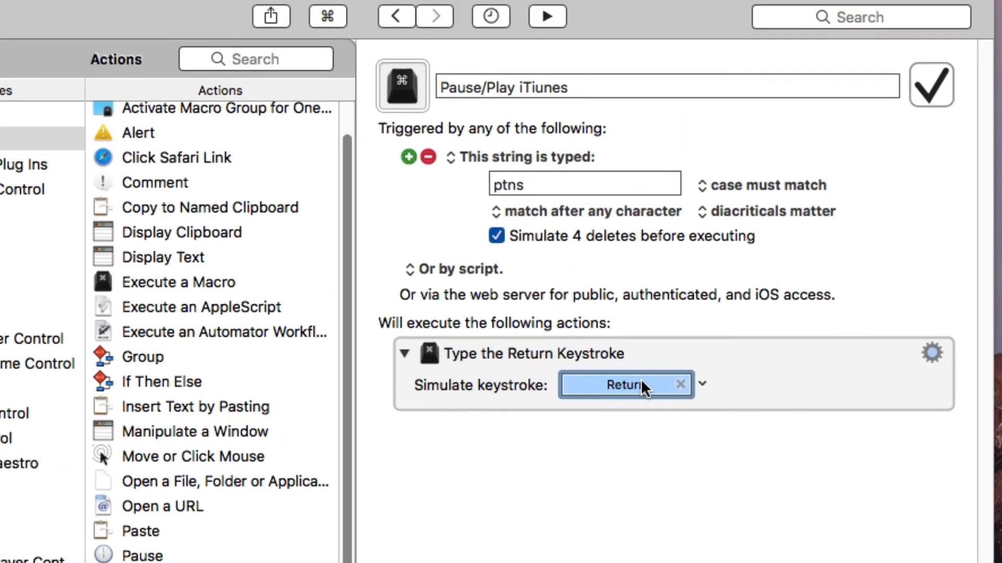
key(space)
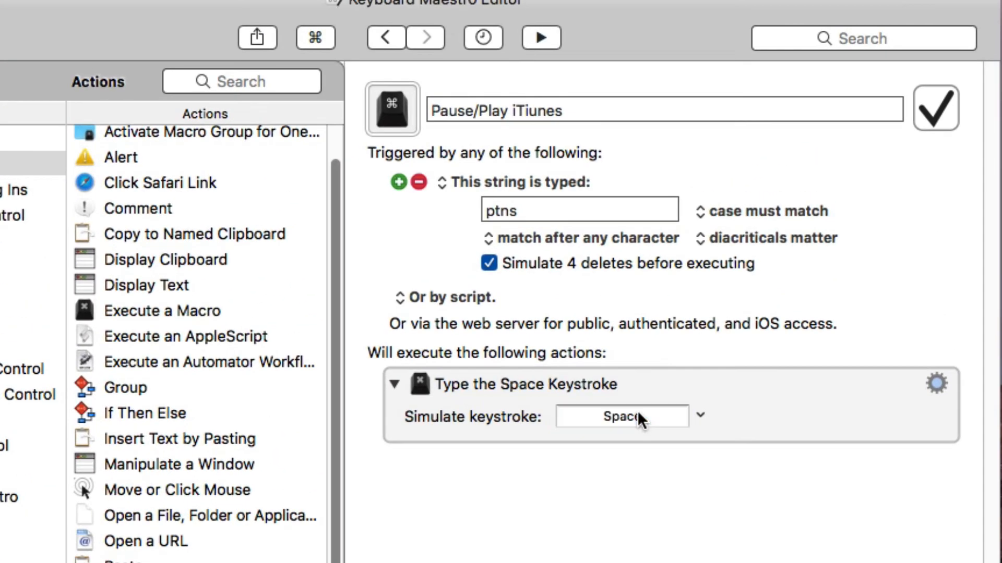
- Try to send the Space keystroke action to iTunes instead of the front application
click(771, 384)
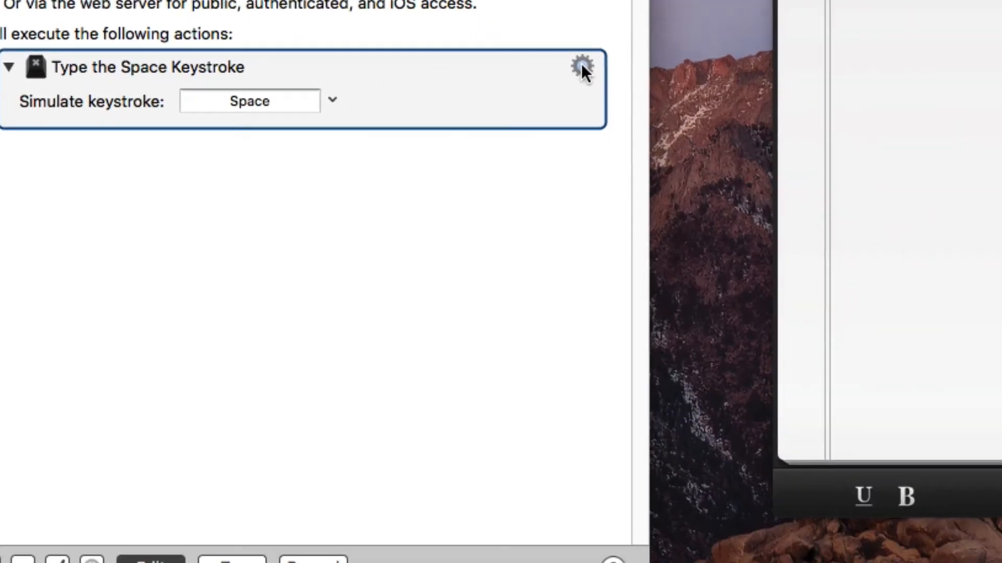
click(935, 383)
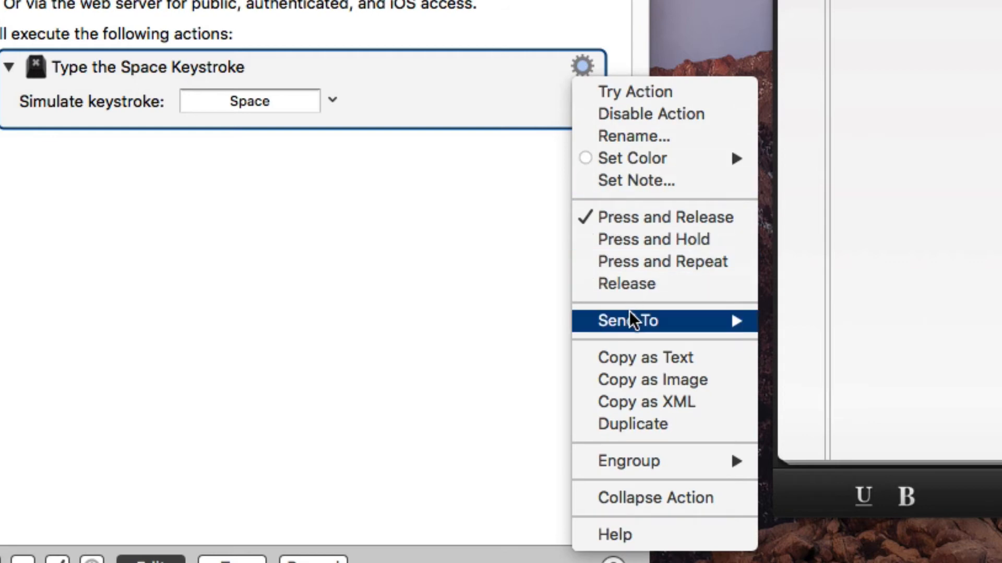
mouse_move(629, 313)
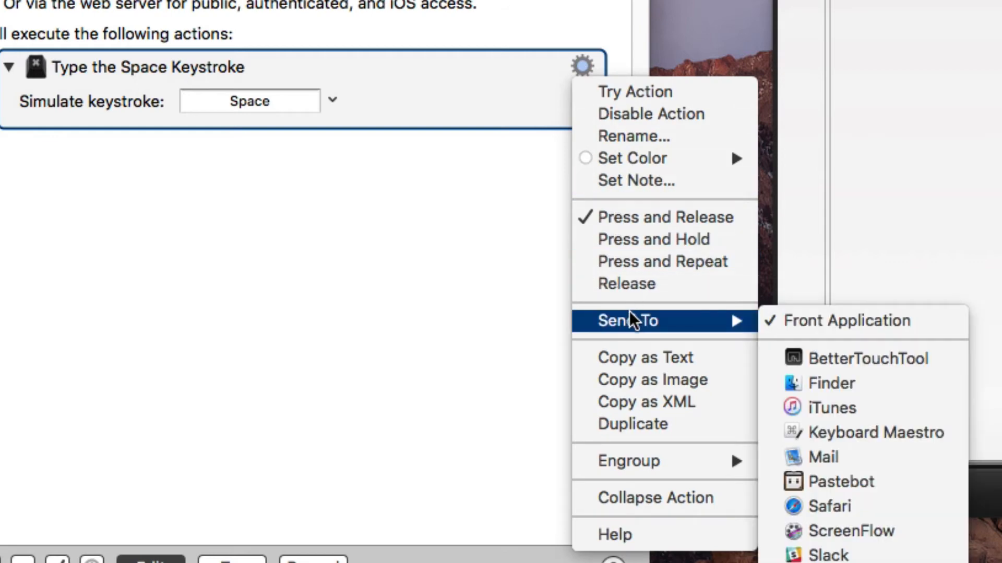
click(825, 408)
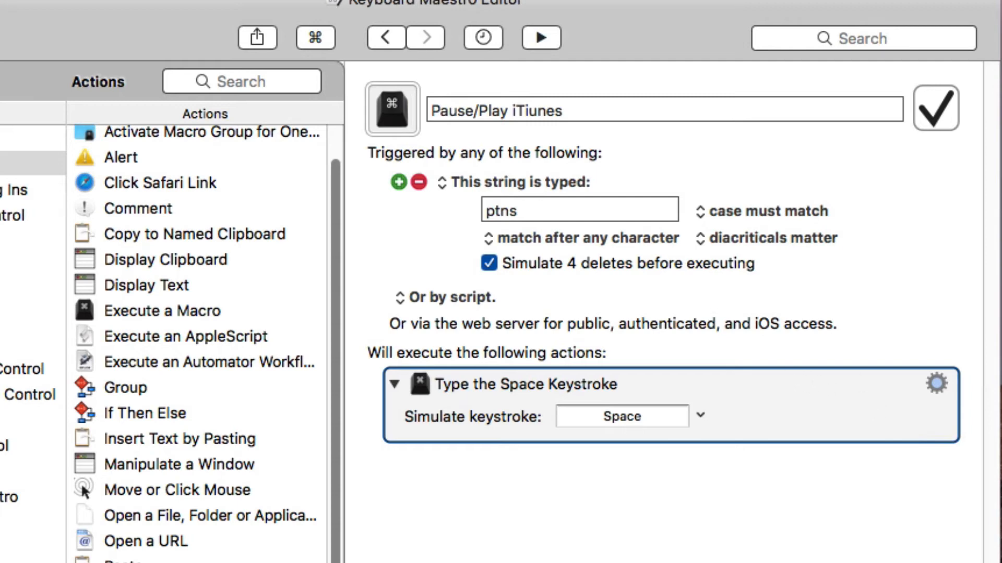
- Move the note window over the macro editor
drag(1001, 177, 241, 144)
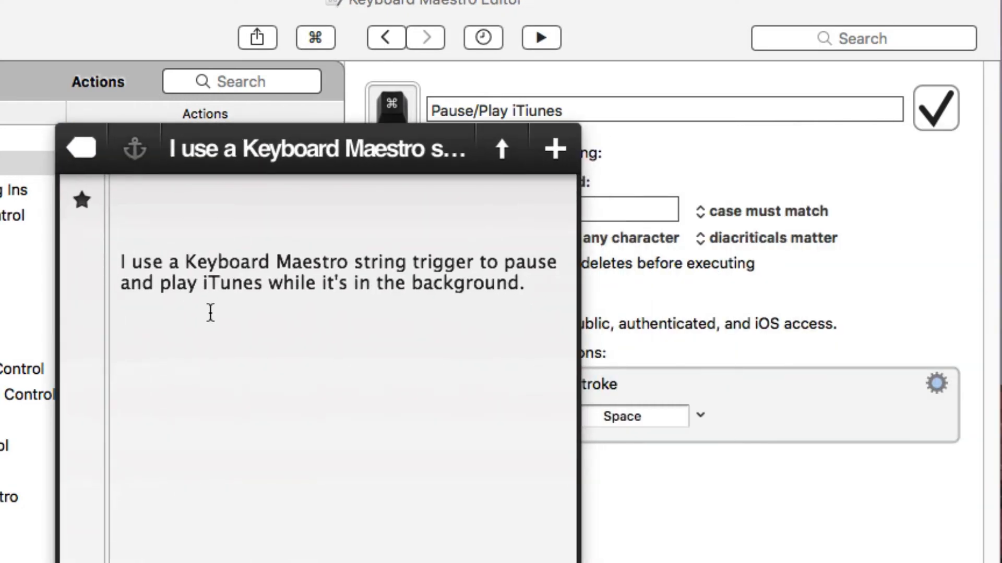
text(m)
key(BackSpace)
text(mm)
key(BackSpace)
key(BackSpace)
text(Mnl)
key(BackSpace)
key(BackSpace)
key(BackSpace)
text(Mml)
key(BackSpace)
key(BackSpace)
text(nl)
key(BackSpace)
key(BackSpace)
key(BackSpace)
text(m)
key(BackSpace)
text(Mnl)
key(BackSpace)
key(BackSpace)
key(BackSpace)
- Go back through the previously viewed macros in the editor to the New Mail Message macro
click(170, 27)
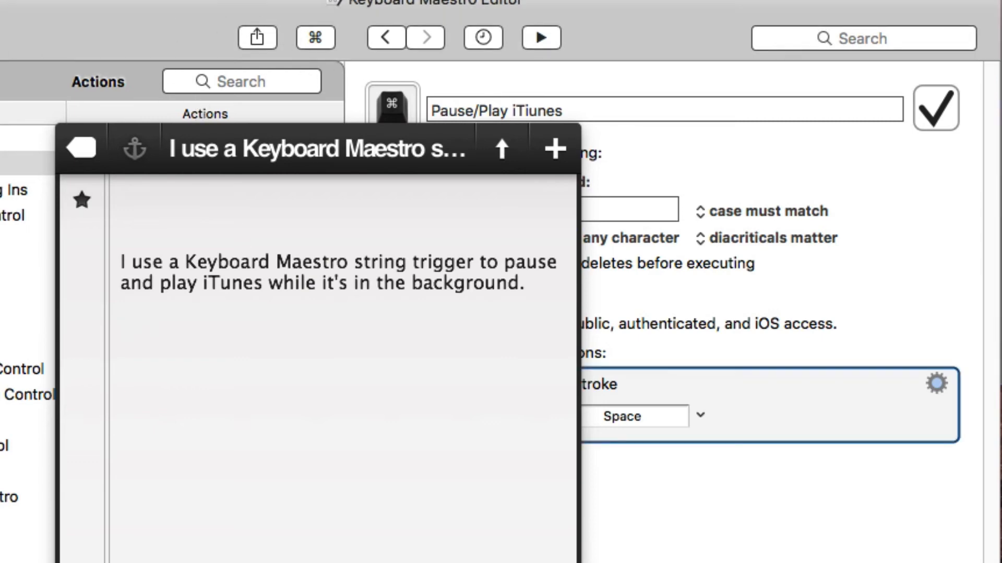
click(380, 39)
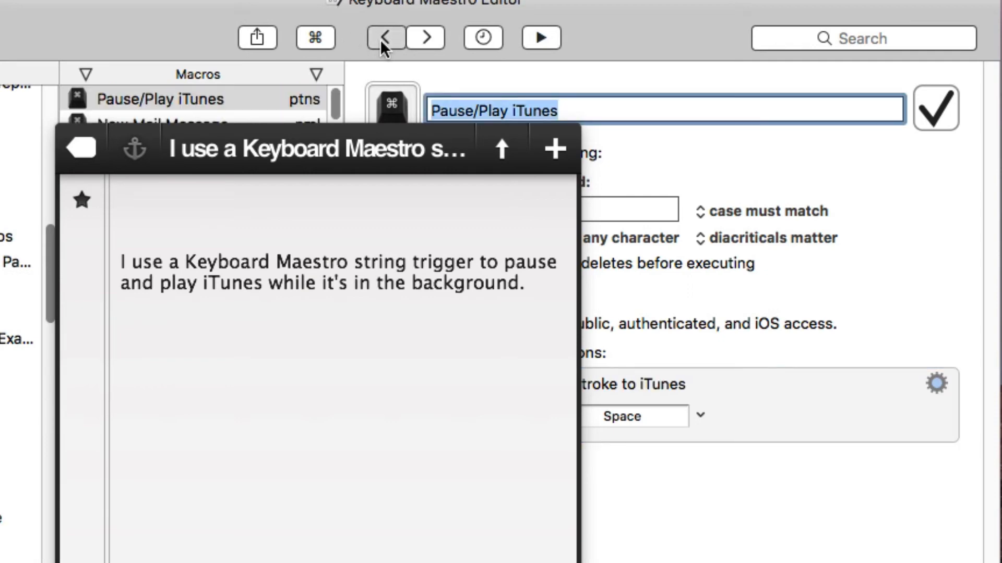
click(381, 39)
- Open a new mail message by entering the trigger string nml in the note, and close the empty message
drag(447, 146, 432, 86)
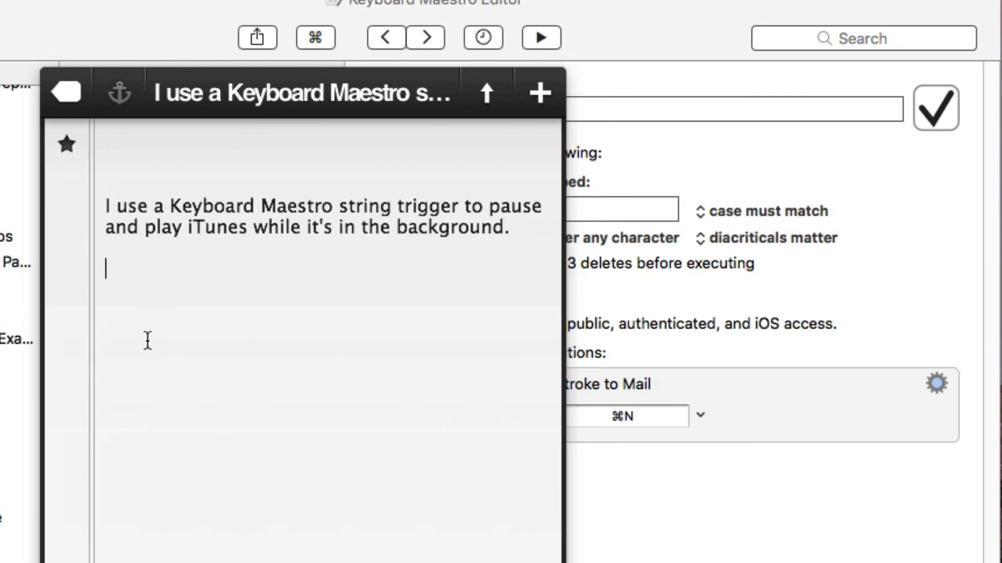
text(nmm)
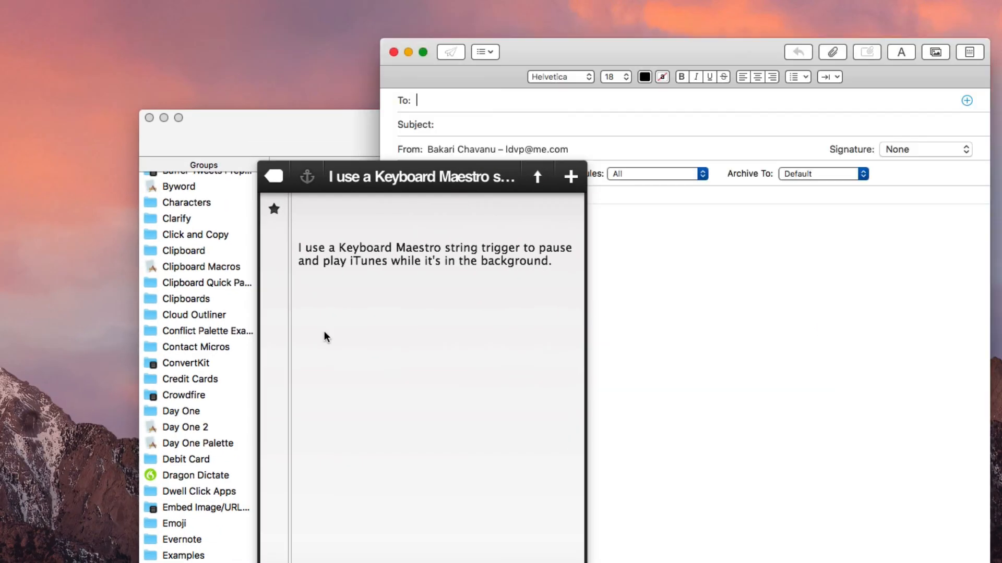
drag(446, 175, 379, 250)
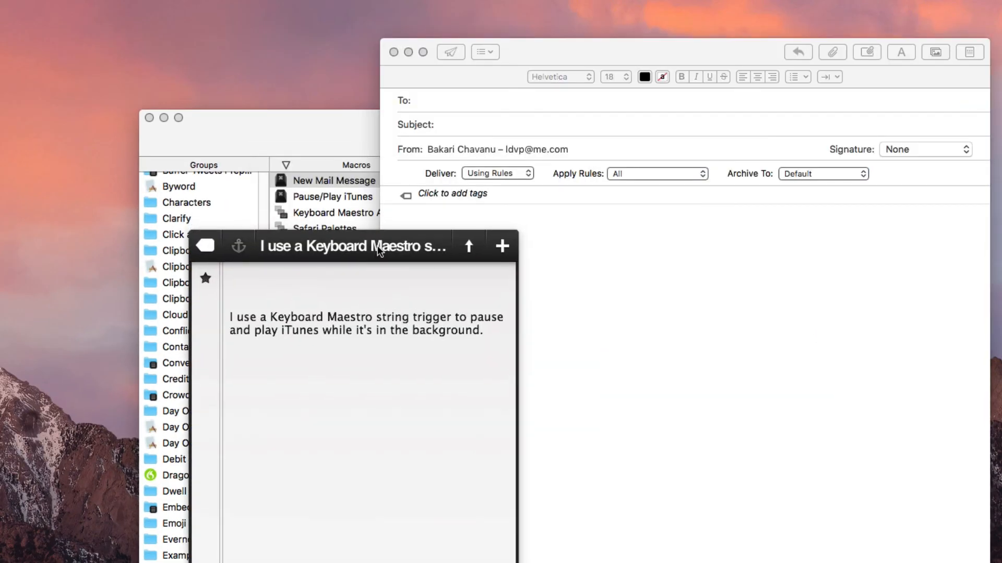
click(615, 47)
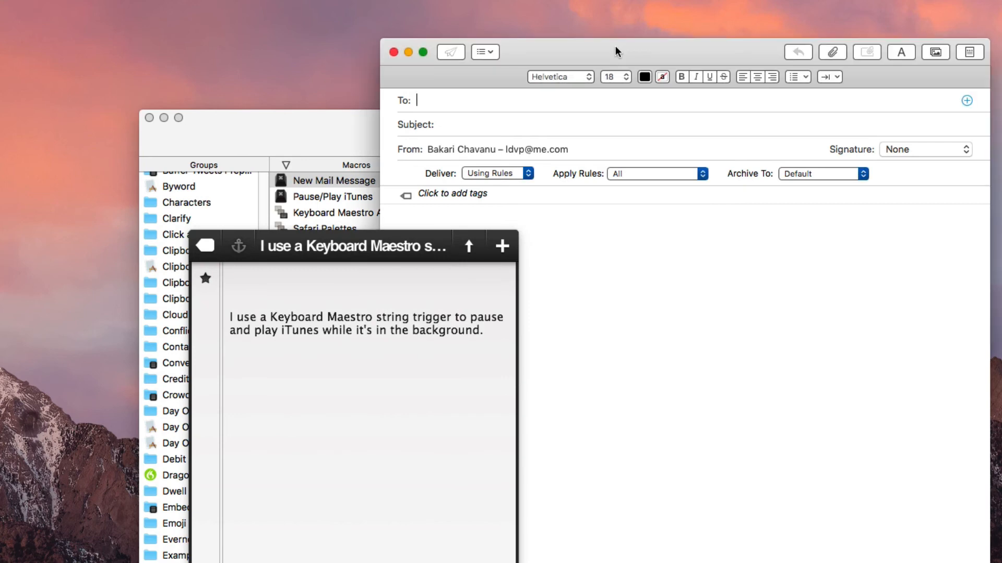
click(393, 52)
- Move the note window off the macro editor and bring the editor with the New Mail Message macro to the front
click(619, 160)
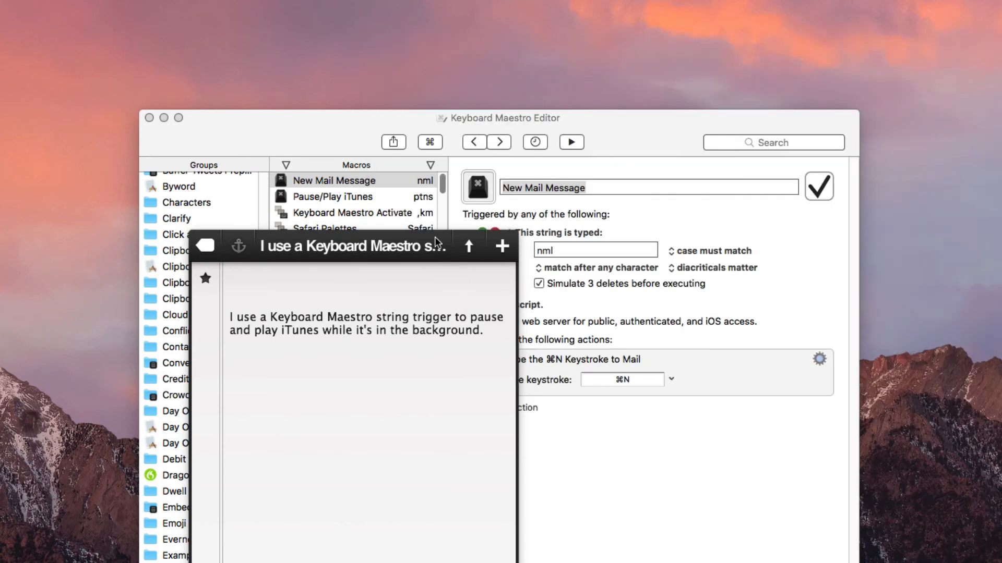
drag(403, 246, 1001, 215)
click(657, 127)
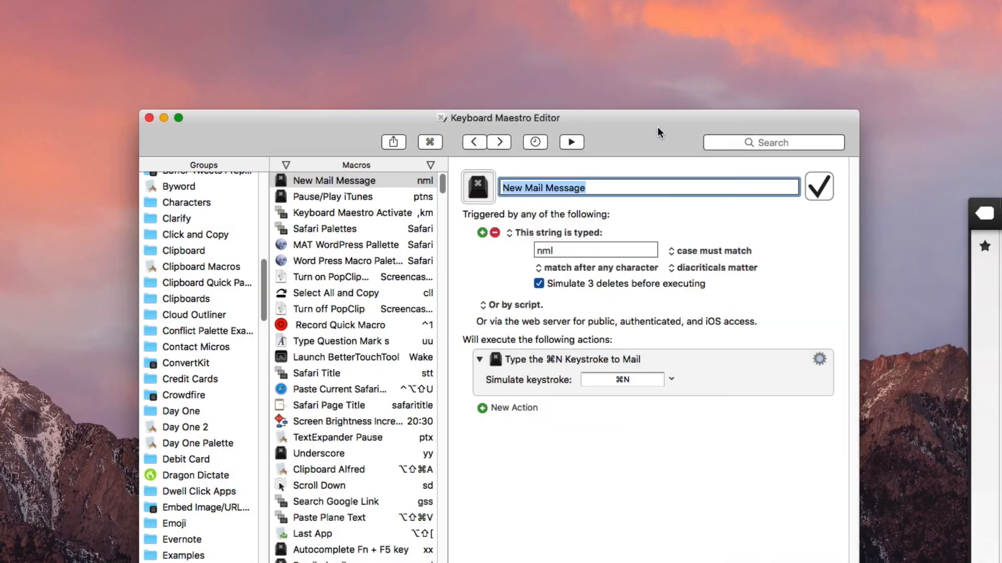